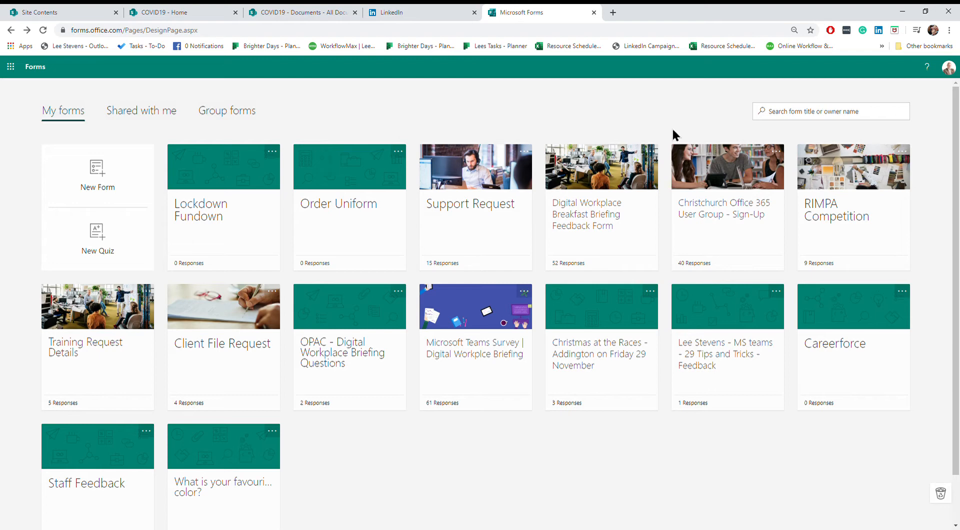
Step: Open the existing Support Request form to look over its questions, and return to the forms list
left_click(498, 165)
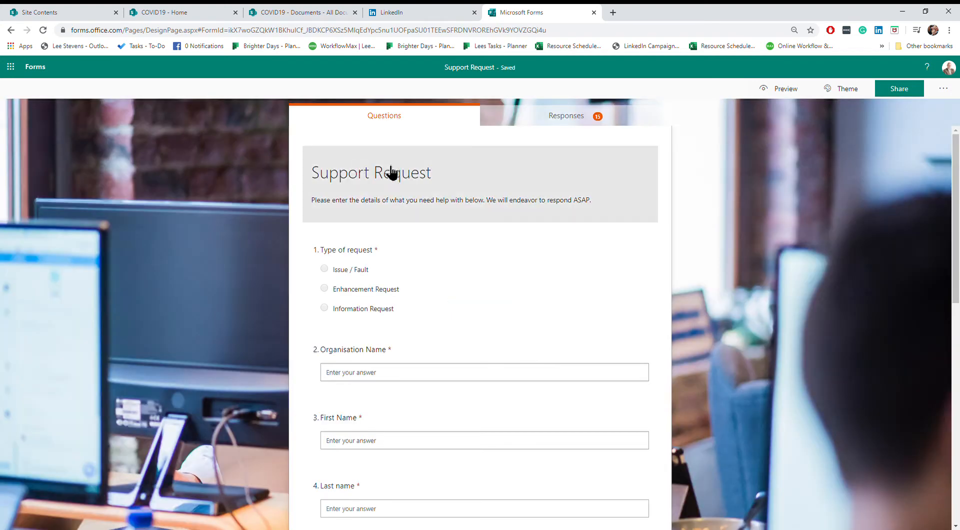
left_click_drag(954, 159, 943, 129)
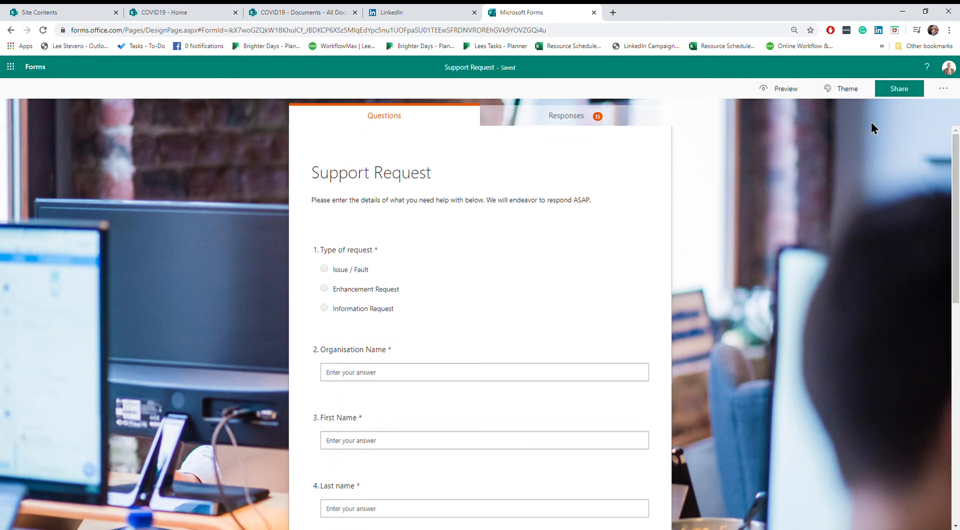
left_click(10, 30)
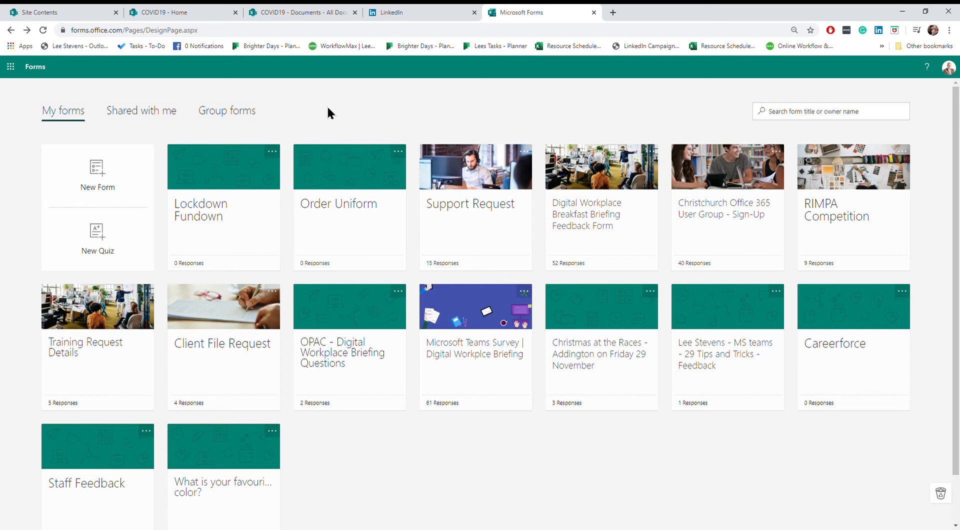
Step: Create a new blank form and title it "Feedback Request"
left_click(82, 172)
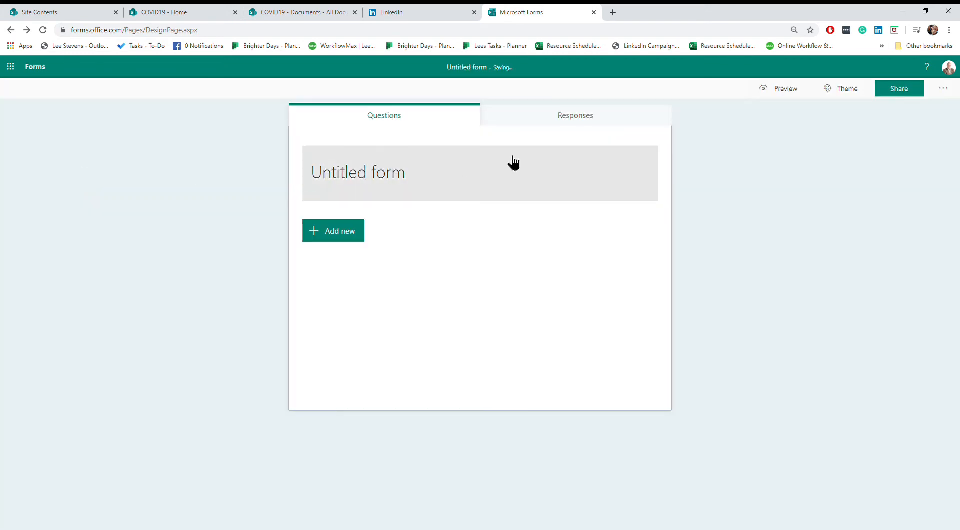
left_click(445, 178)
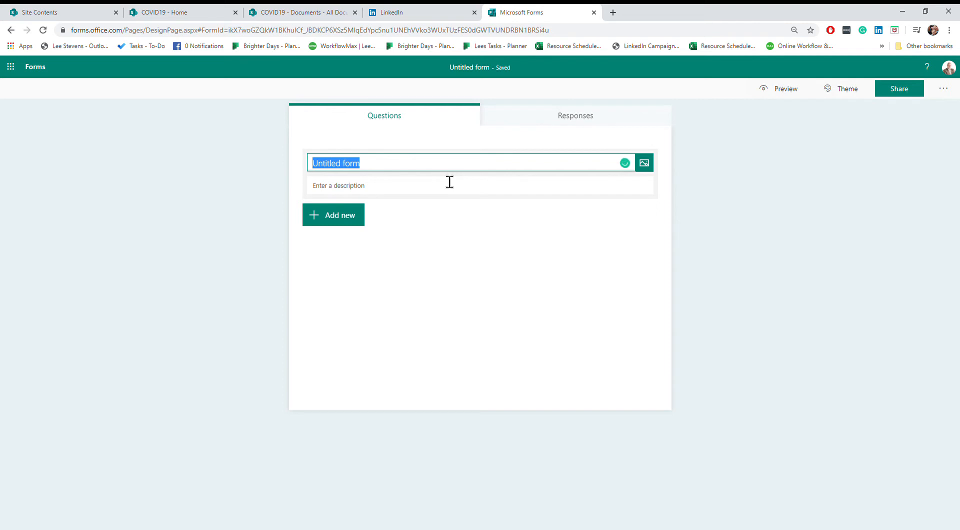
type("Feeb")
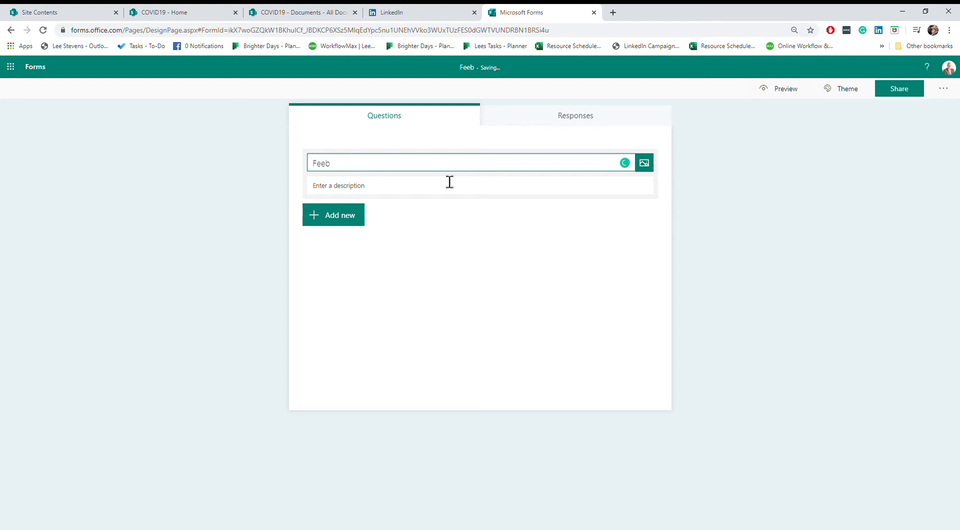
key("BackSpace")
type("dbacj")
key("BackSpace")
type("k Request")
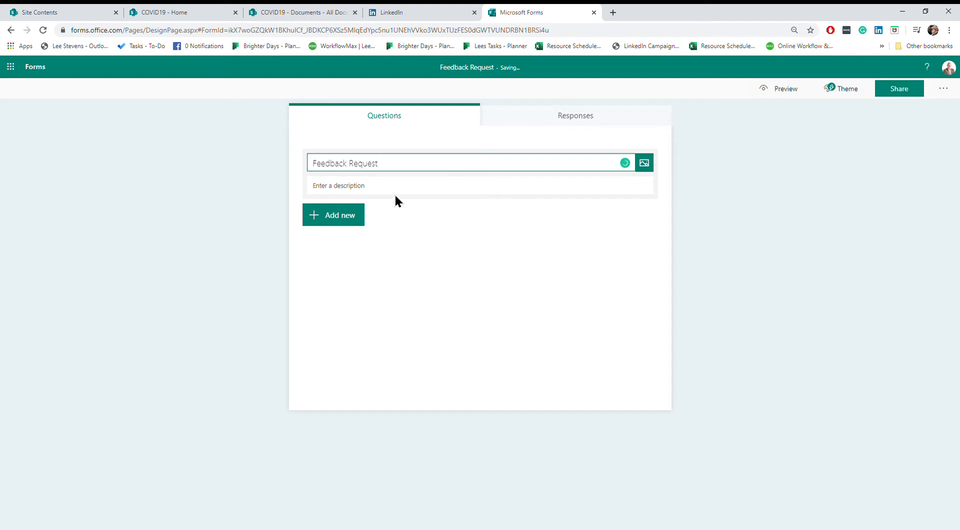
Step: Set the form's description to "Here you can give feedback"
key("Tab")
type("H")
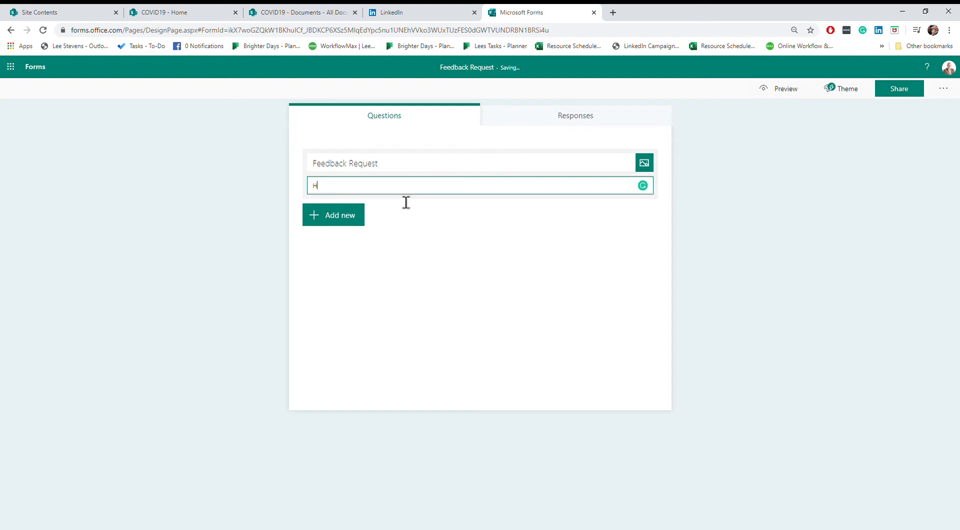
type("ere you can give feedback")
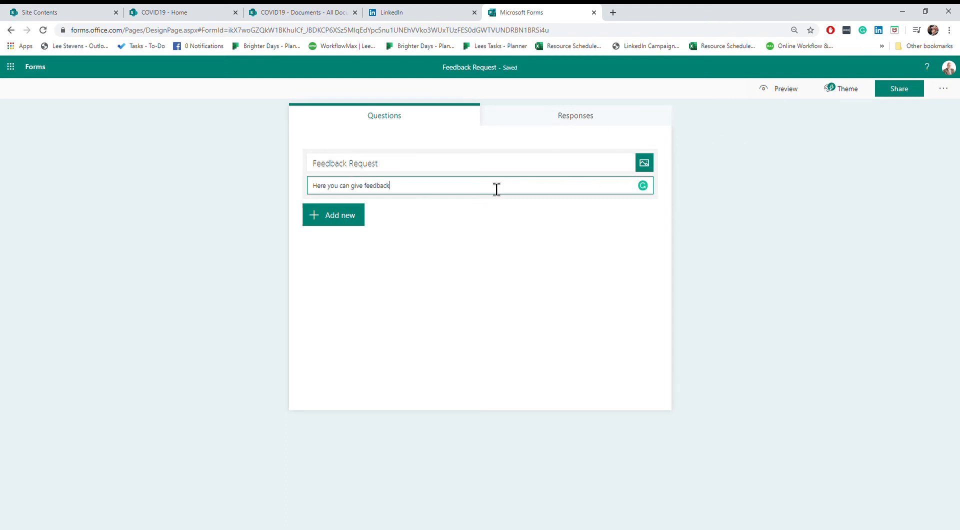
left_click(752, 159)
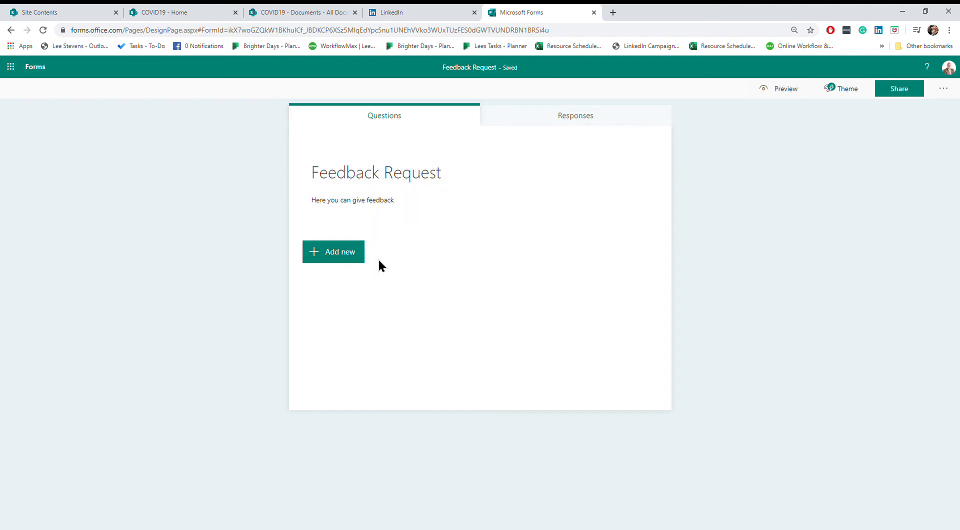
Step: Add a choice question reading "How was our service?" as the form's first question
left_click(336, 253)
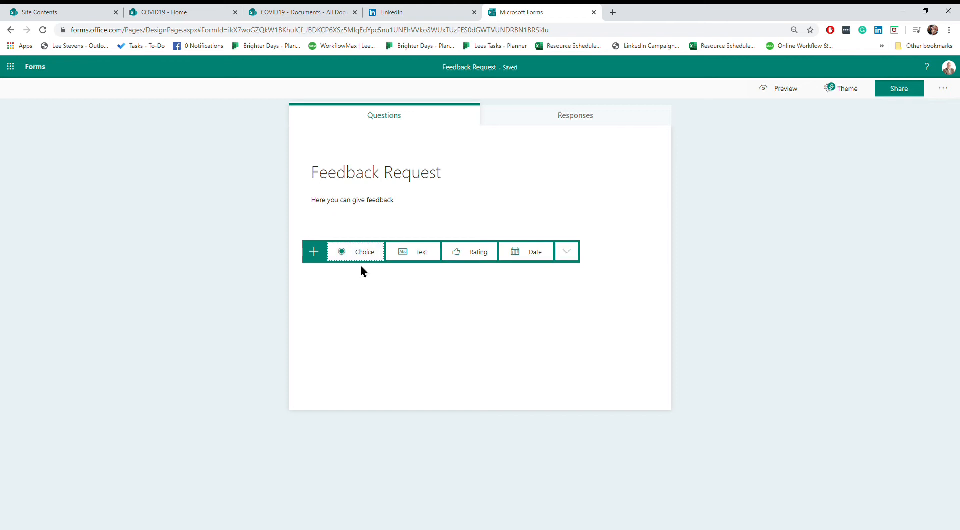
left_click(372, 254)
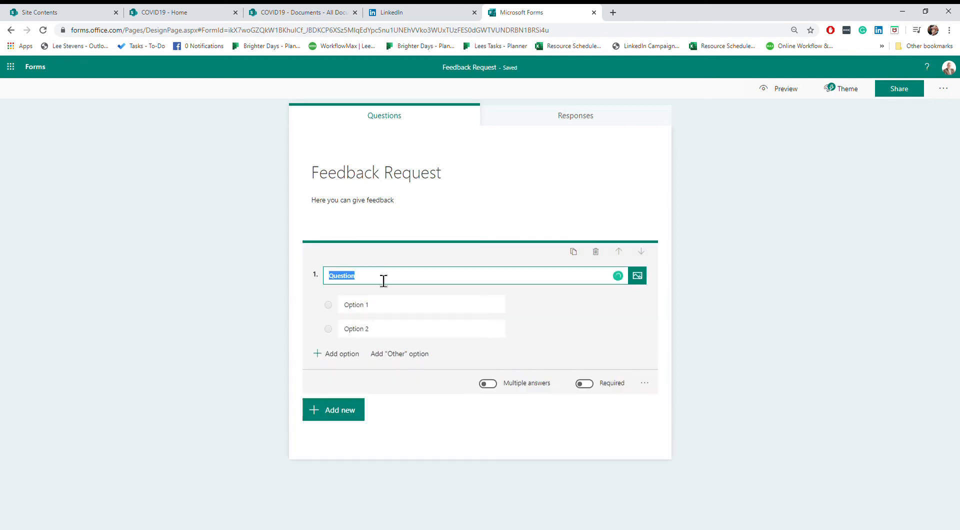
type("How was ")
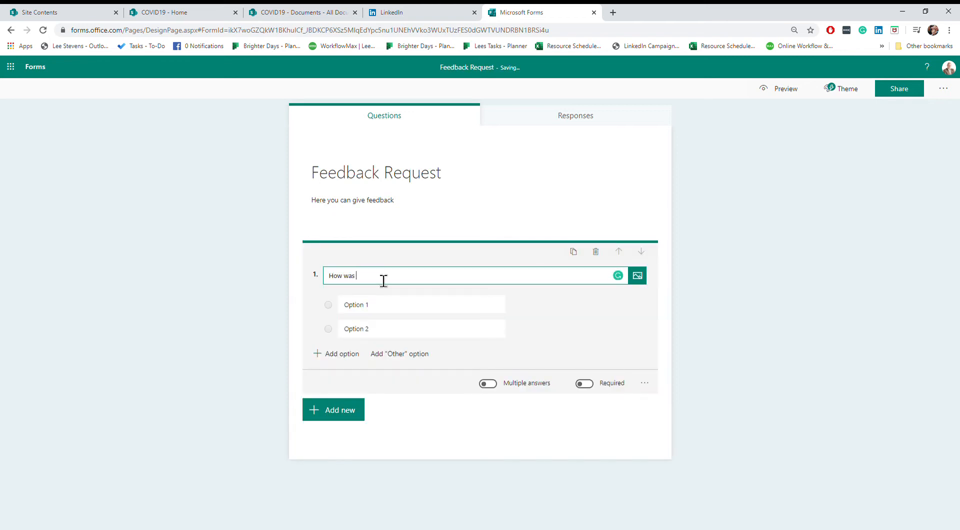
type("our service?")
Step: Give the service question the answer options Good, Poor and Very poor, using the suggested options for the last two
left_click(389, 315)
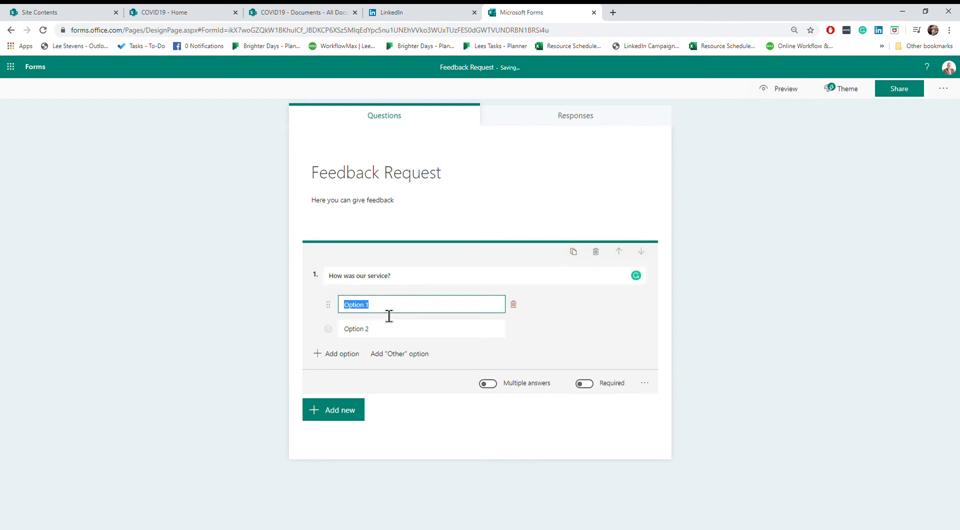
type("Good")
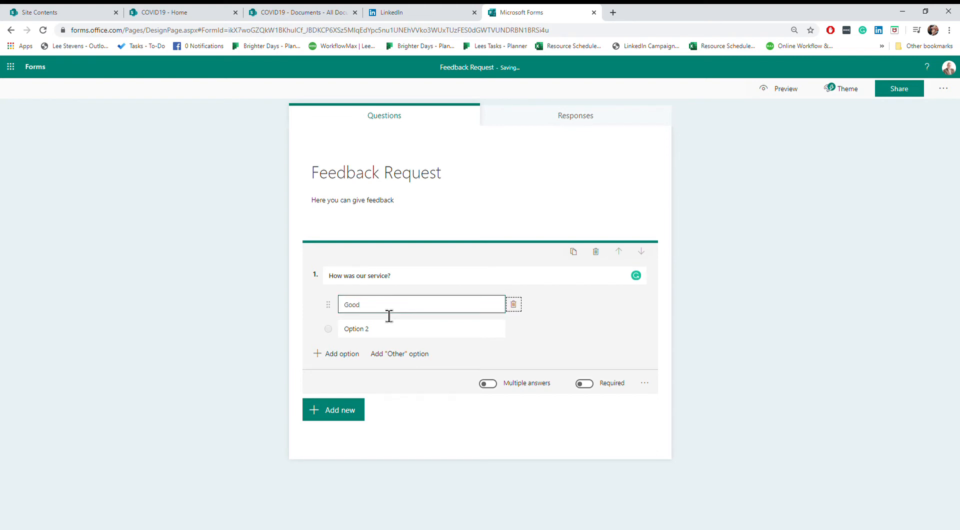
key("Tab")
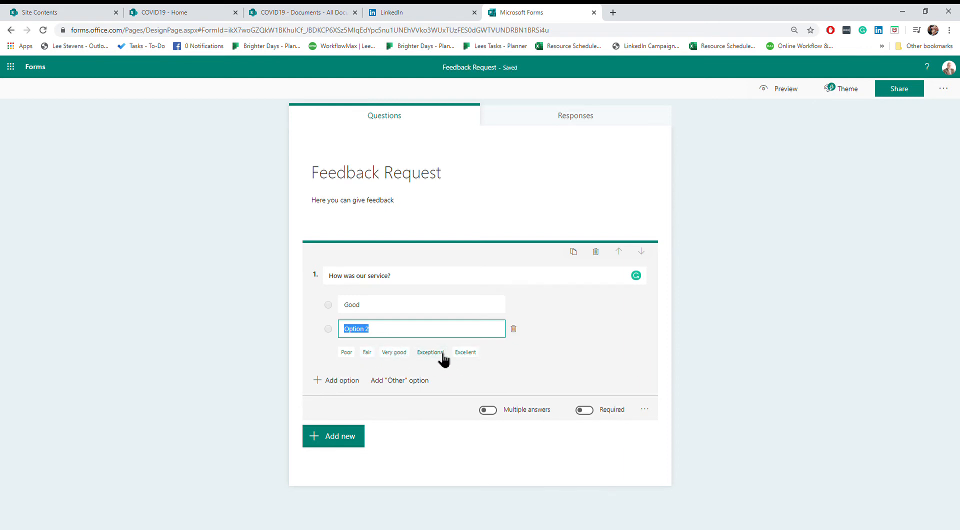
left_click(349, 353)
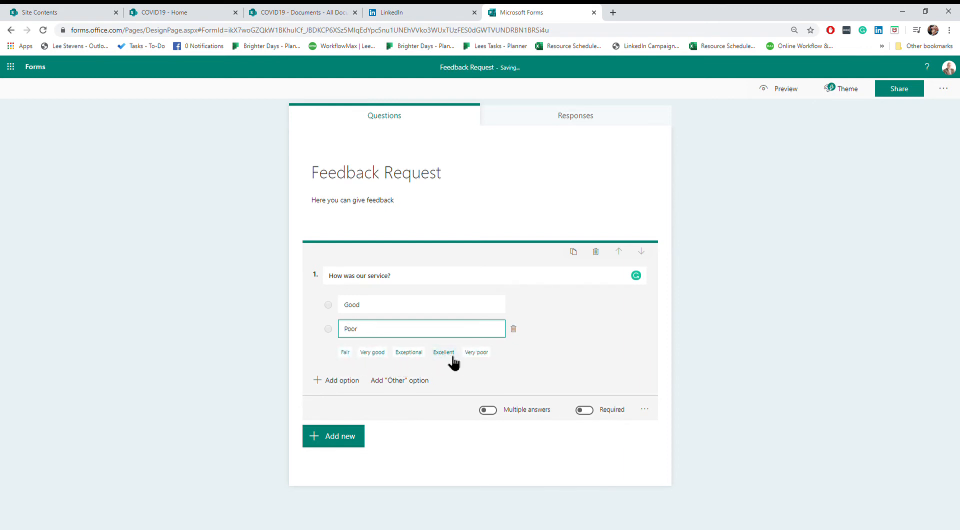
left_click(488, 353)
left_click(584, 335)
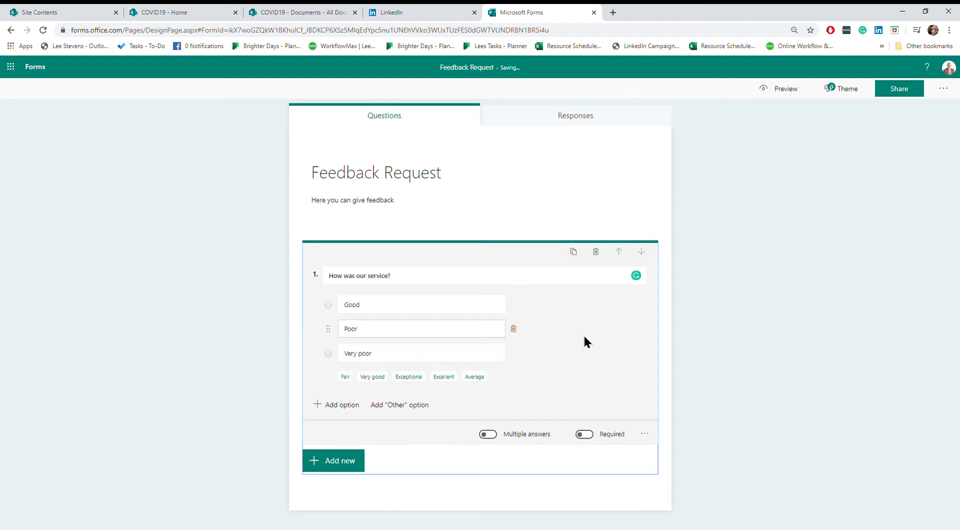
Step: Add a text question "Who was the best agent we had?" that accepts a long answer and is not required
left_click(348, 461)
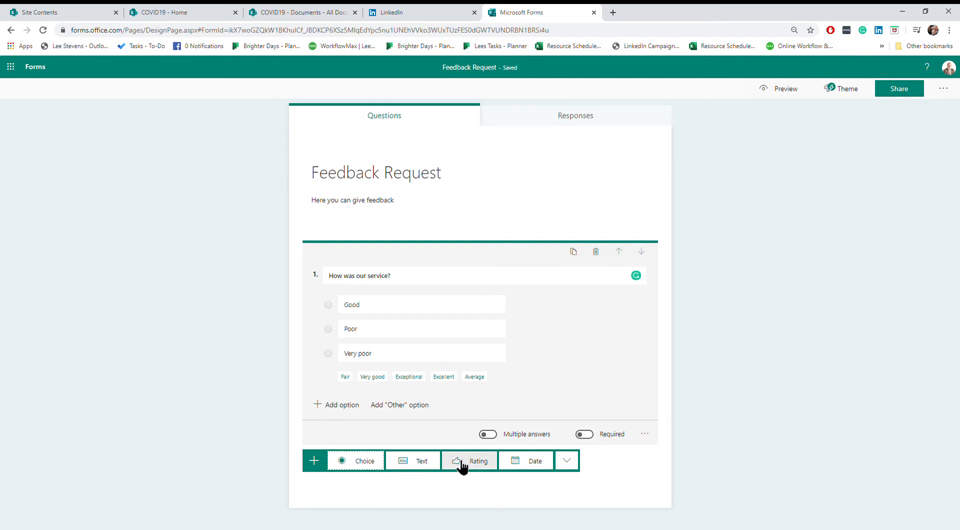
left_click(433, 464)
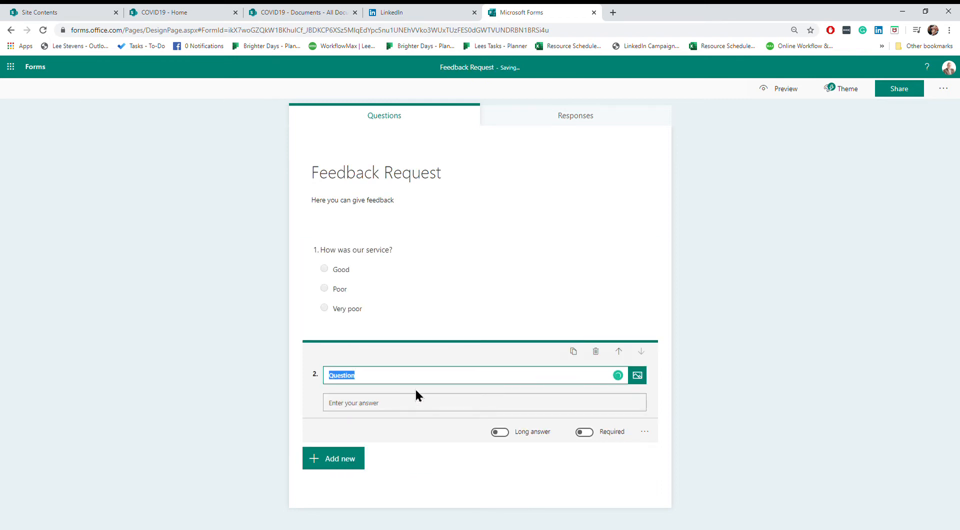
type("Who was the best a")
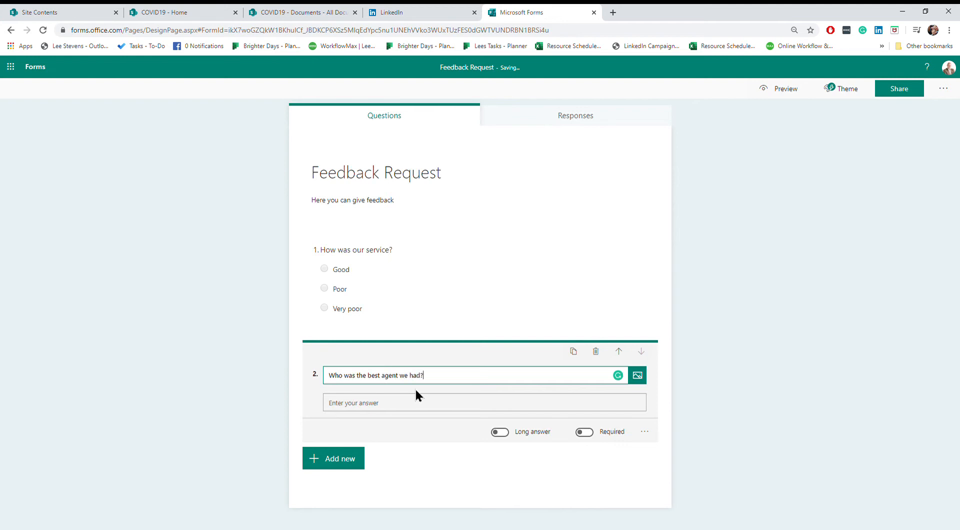
left_click(412, 401)
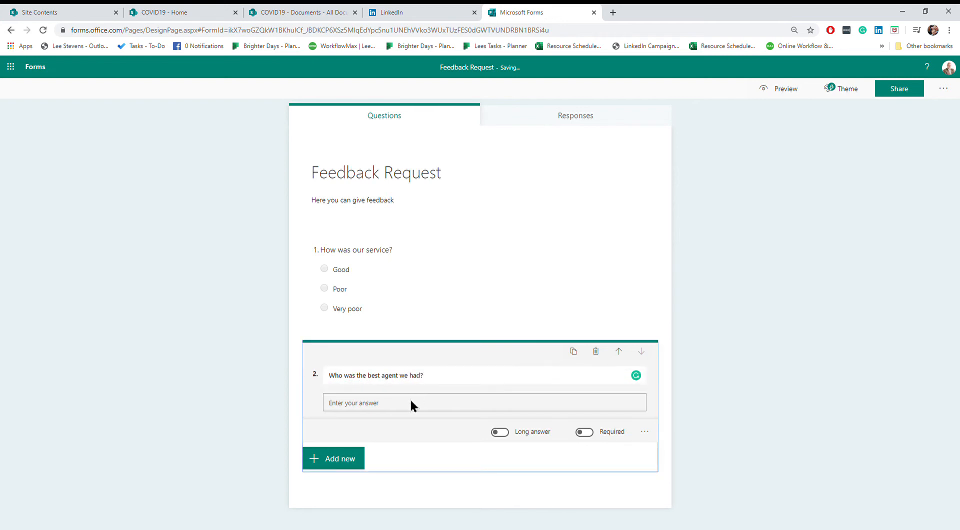
double_click(590, 434)
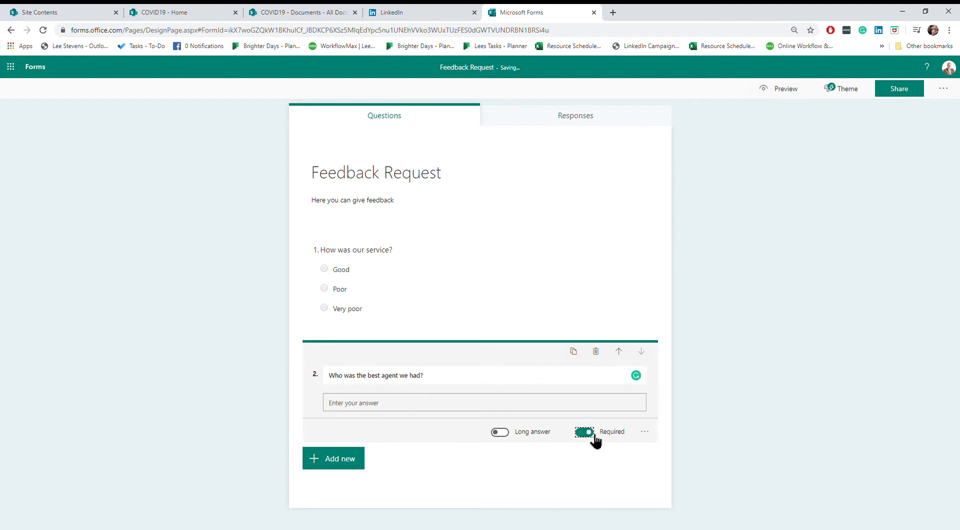
left_click(499, 433)
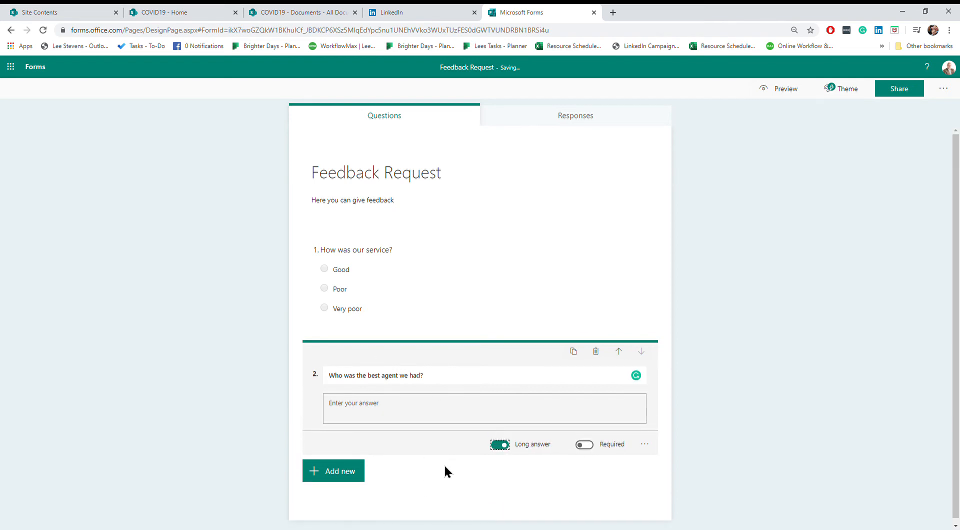
Step: Add a date question reading "What was the date of your call?" as the third question
left_click(342, 474)
left_click(542, 475)
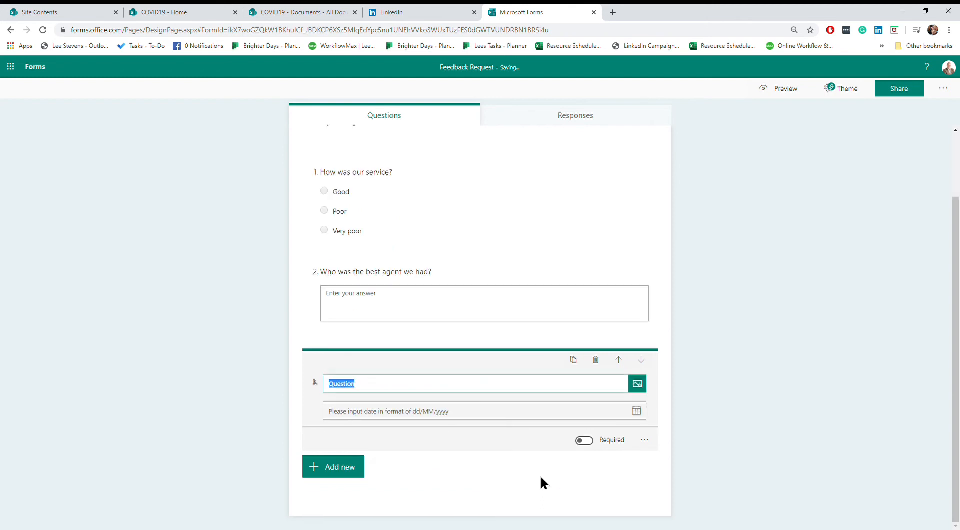
type("What")
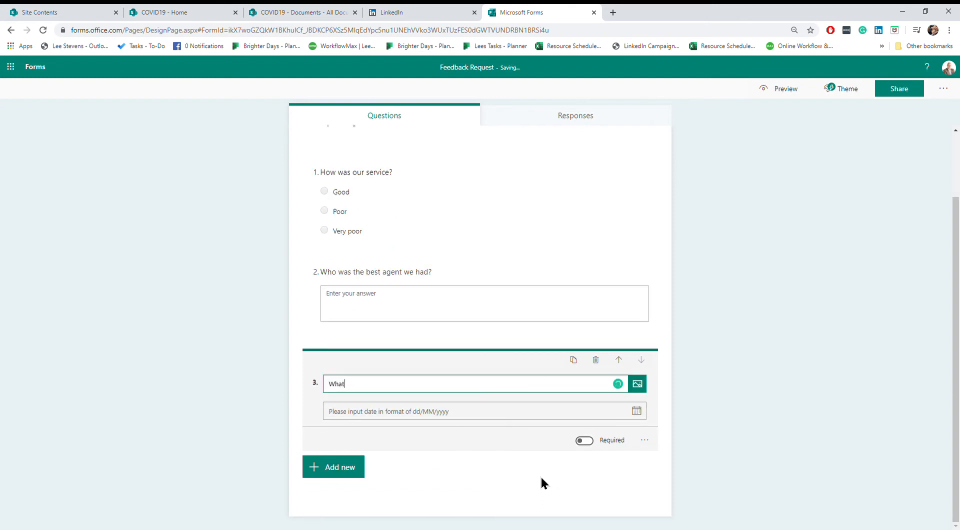
type(" was the date of your call?")
left_click(773, 364)
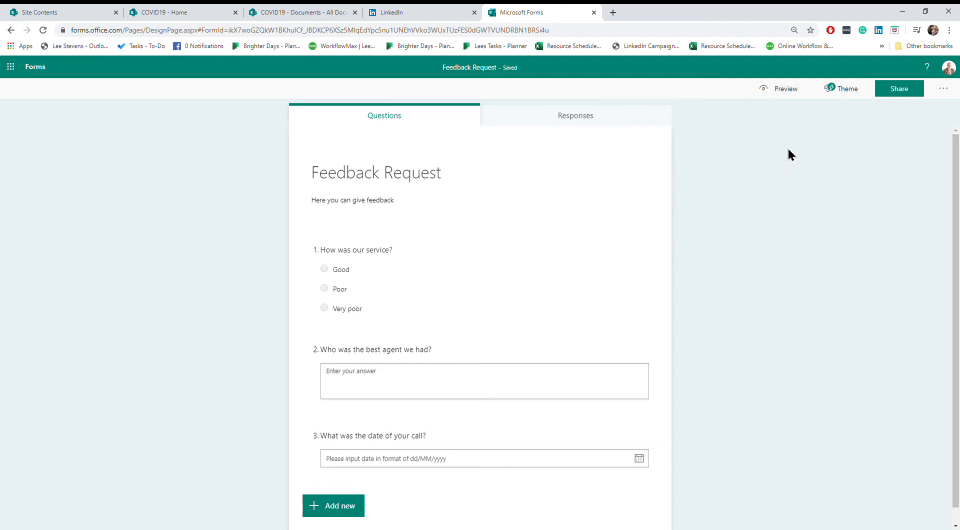
Step: Preview the form in computer and mobile layouts, testing the Good and Poor answers, and return to editing
left_click(797, 97)
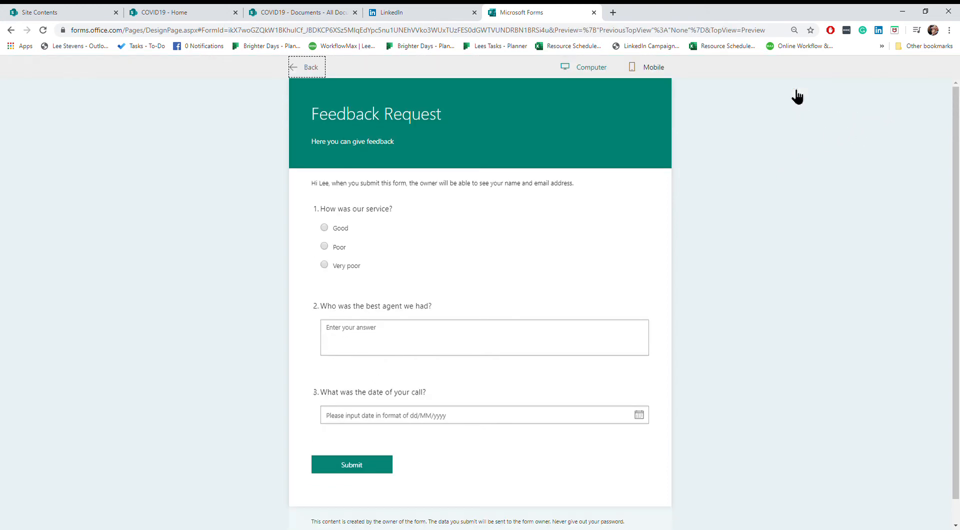
left_click(325, 230)
left_click(324, 247)
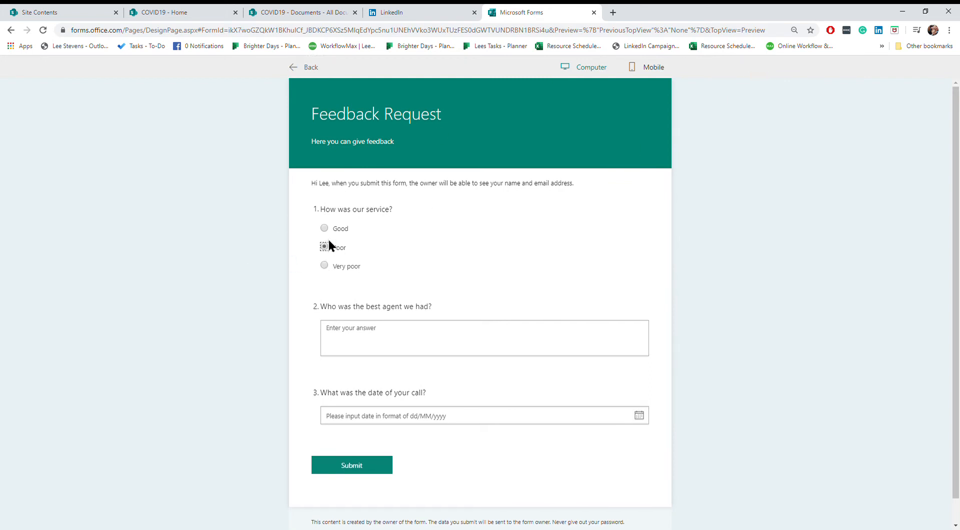
left_click(654, 73)
left_click_drag(557, 150, 633, 118)
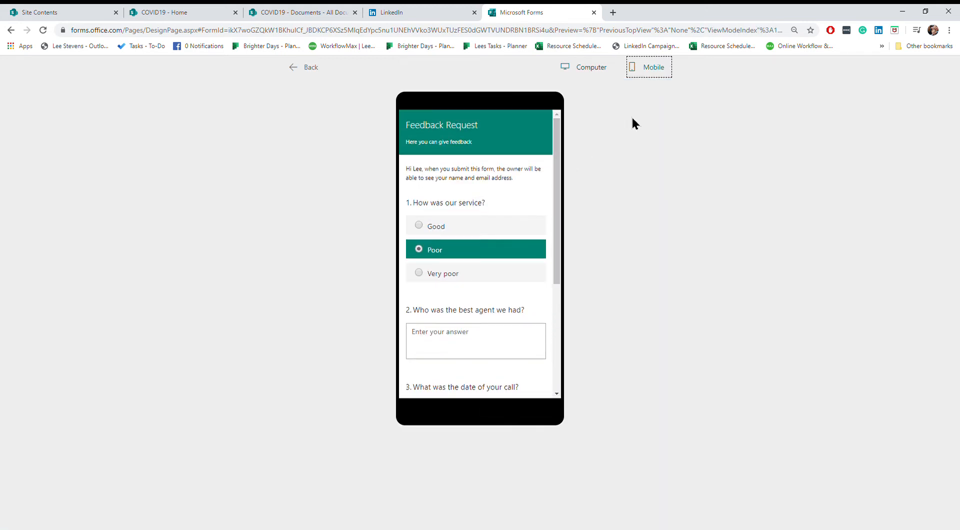
left_click(592, 69)
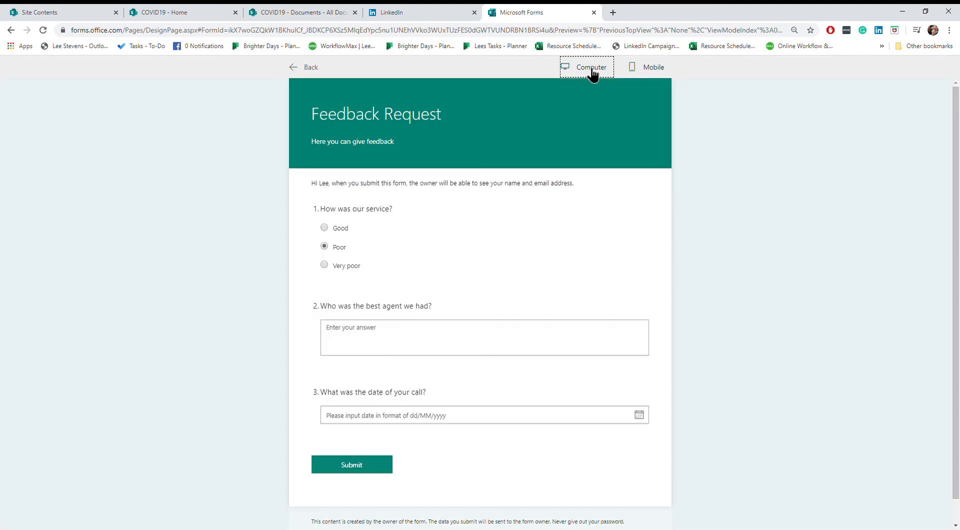
left_click(295, 69)
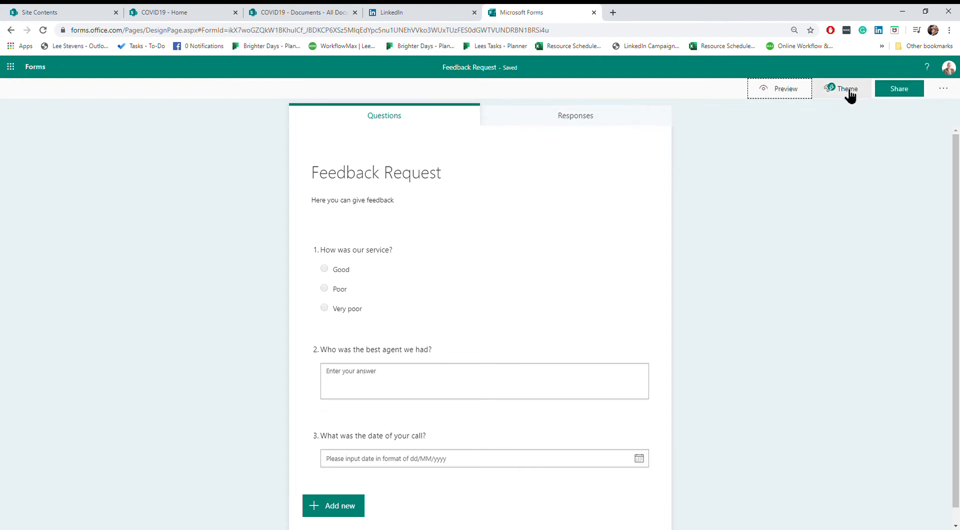
Step: Apply the suggested theme with the office and whiteboard meeting photo to the form
left_click(851, 95)
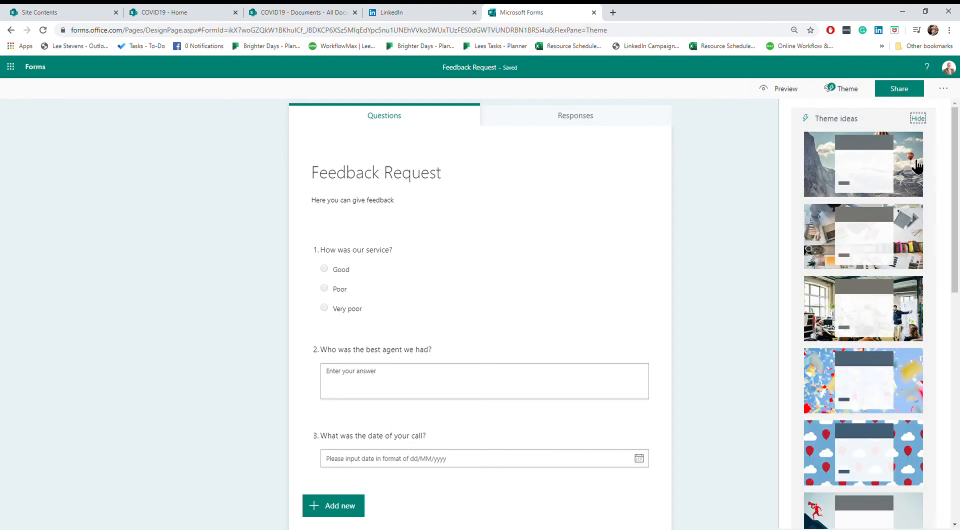
mouse_move(957, 137)
left_mouse_down()
mouse_move(957, 184)
mouse_move(957, 136)
left_mouse_up()
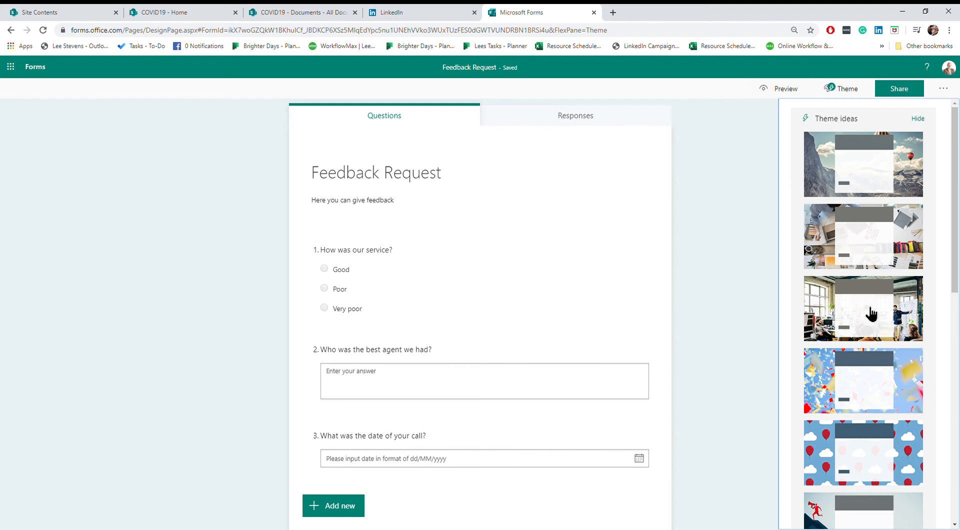
left_click(872, 314)
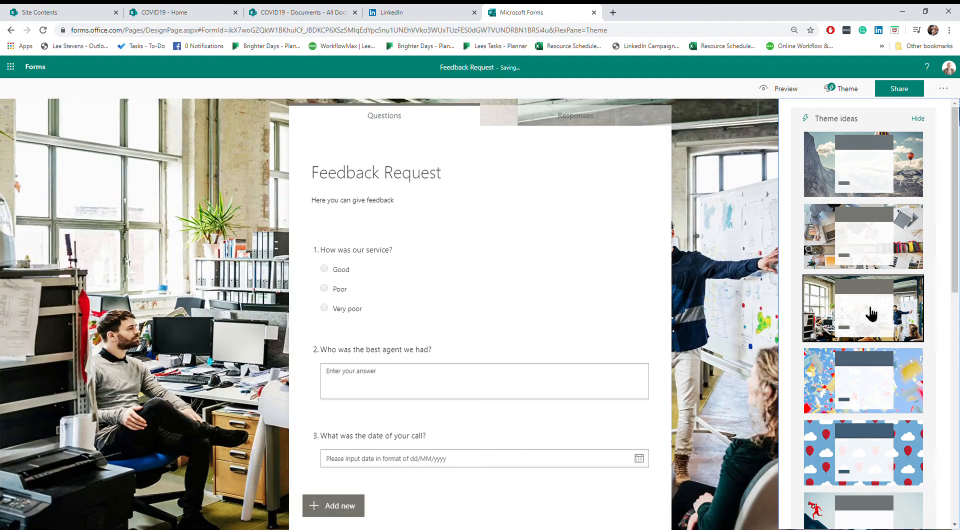
Step: Examine the remaining theme choices and the custom theme options for a background image and a hex colour
left_click_drag(954, 210, 946, 398)
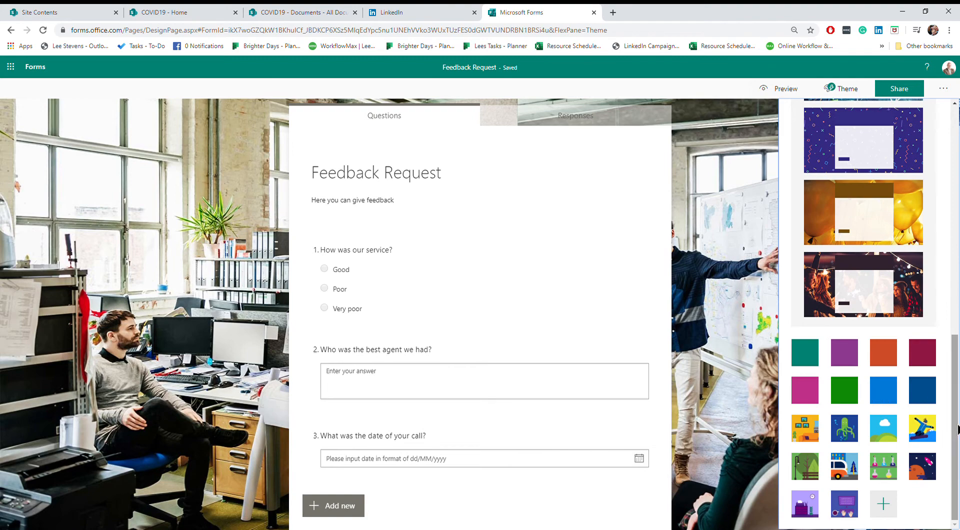
left_click(887, 509)
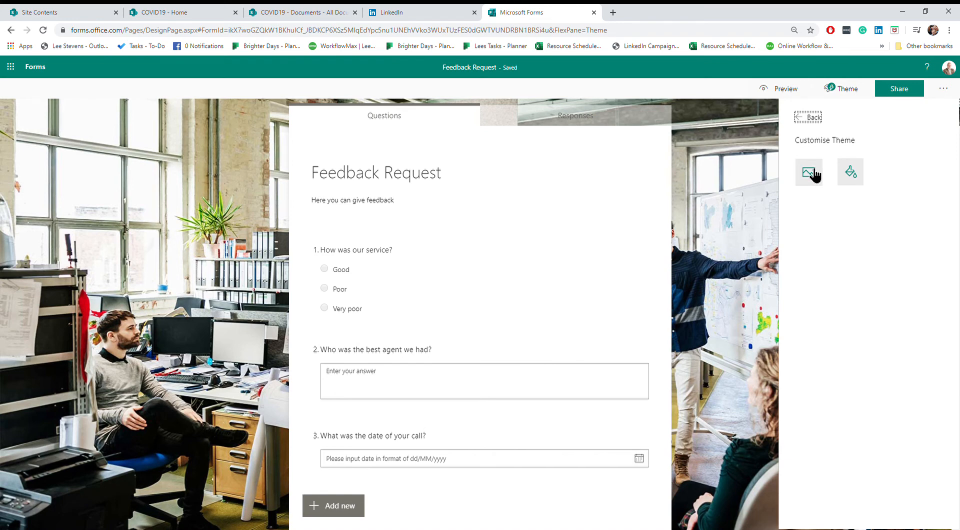
left_click(855, 173)
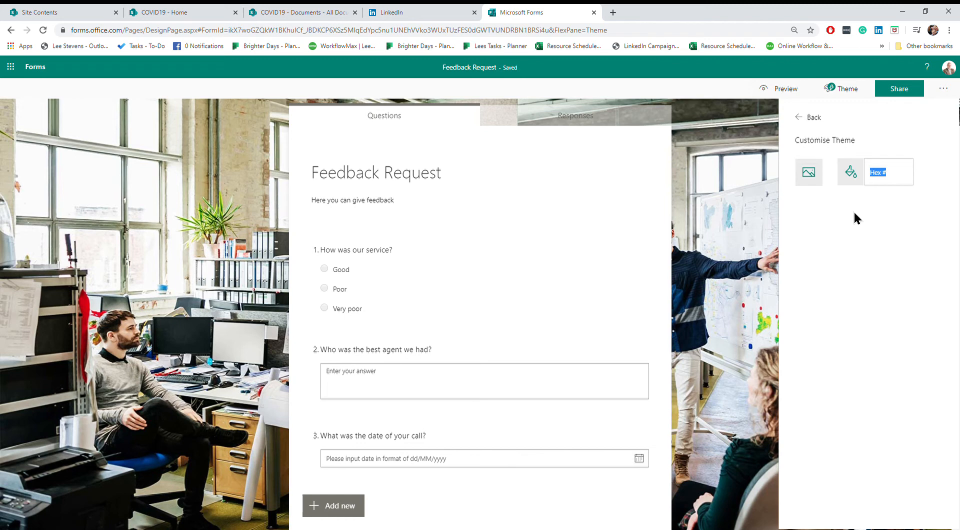
left_click(811, 120)
scroll(870, 216, "down", 10)
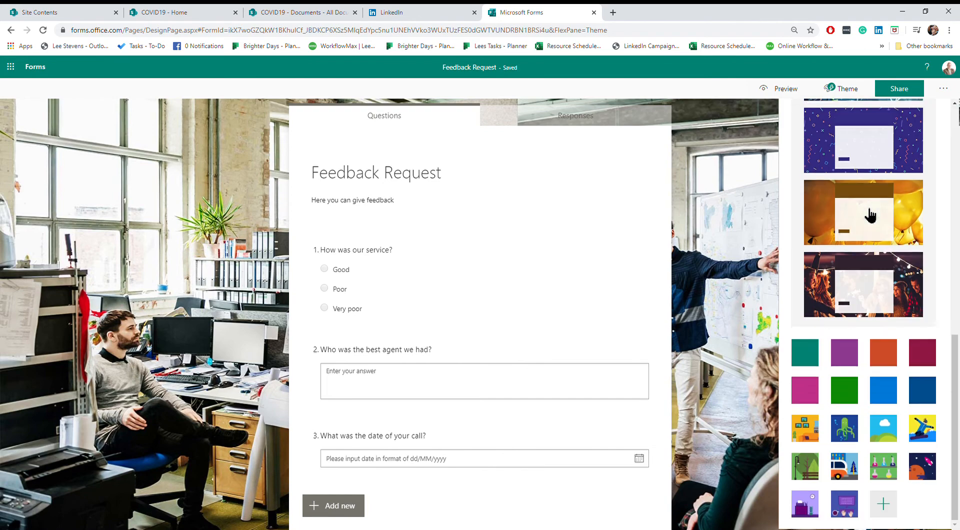
scroll(870, 215, "up", 10)
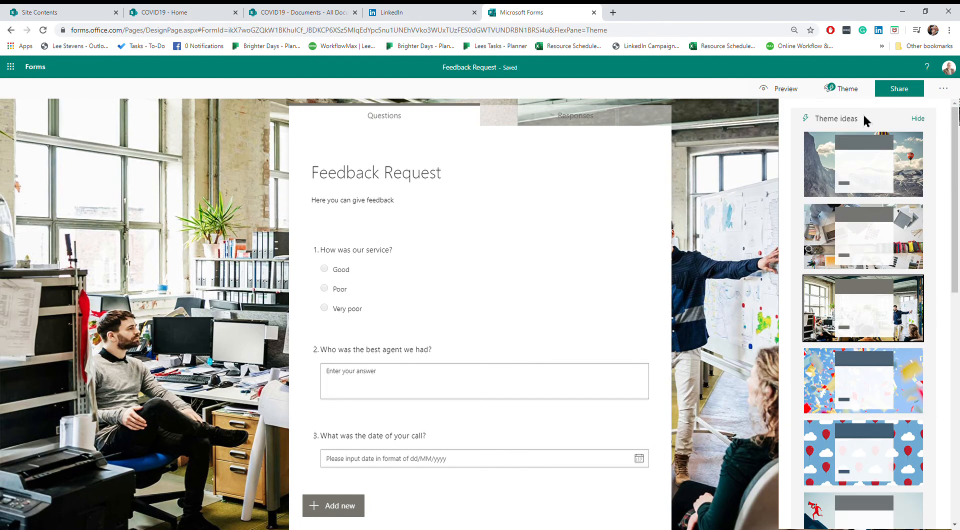
Step: Change the form's settings so that anyone with the link can respond
left_click(944, 90)
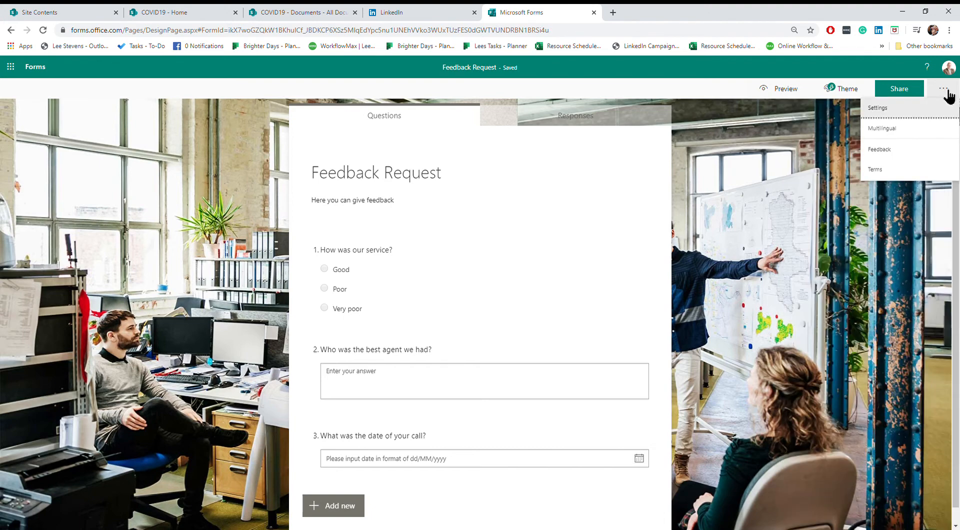
left_click(892, 108)
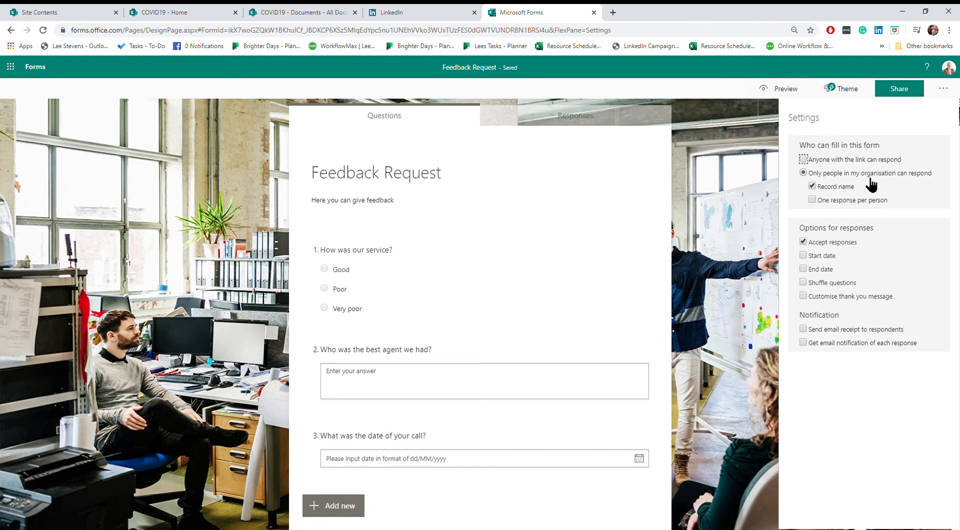
left_click(804, 159)
Step: Customise the thank you message to read "Your response was submitted. We will be in touch" and enable email notification of each response
left_click(804, 296)
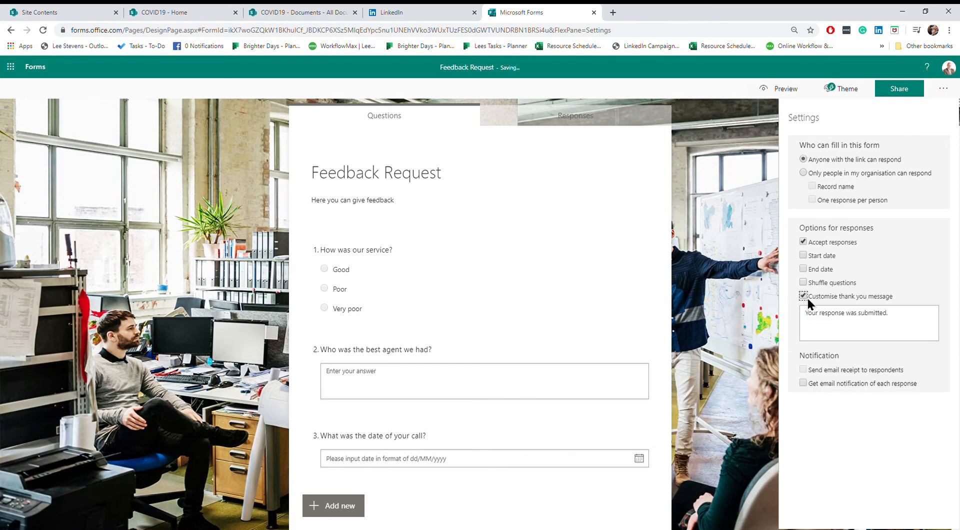
triple_click(913, 320)
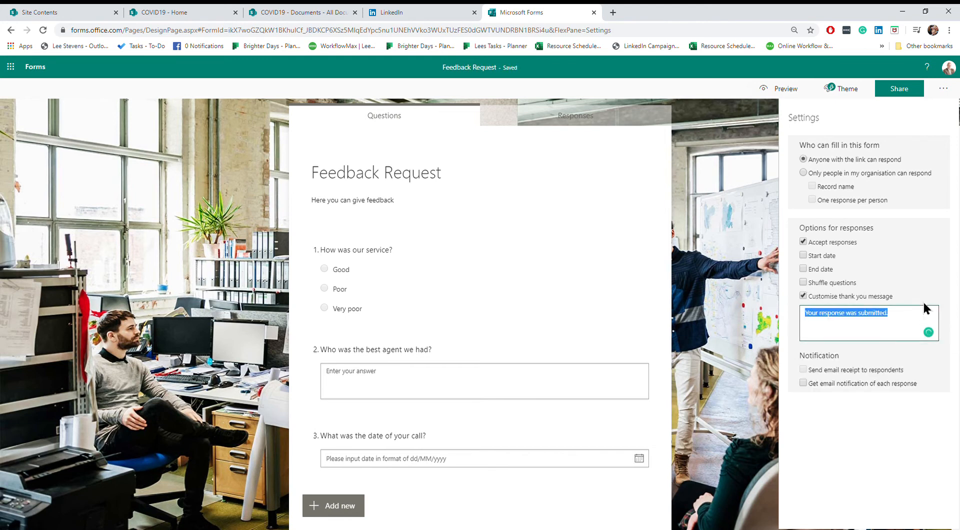
key("Right")
type("We wi")
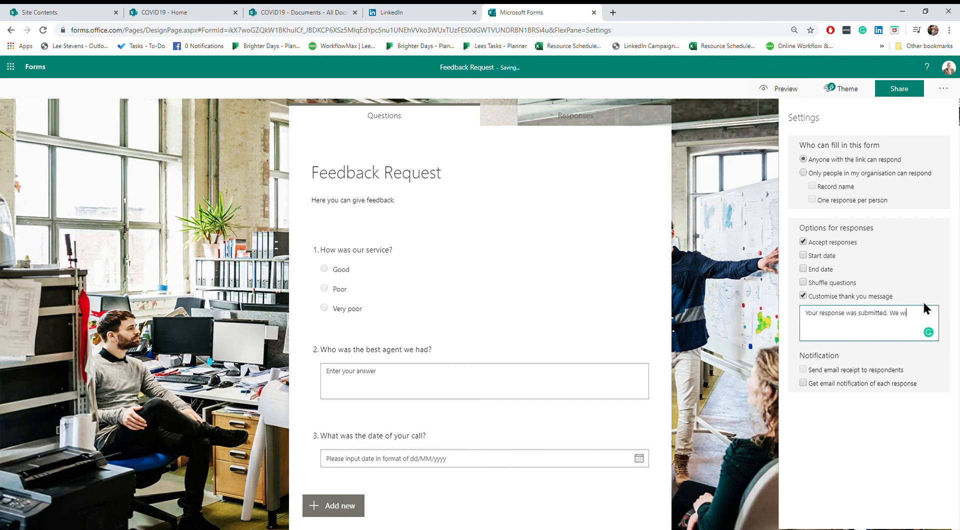
type("ll be in touch")
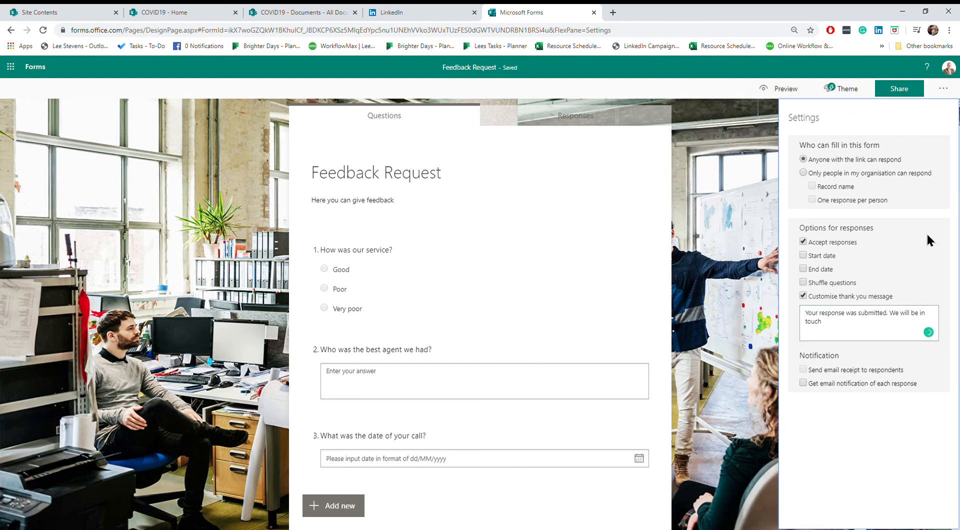
left_click(803, 384)
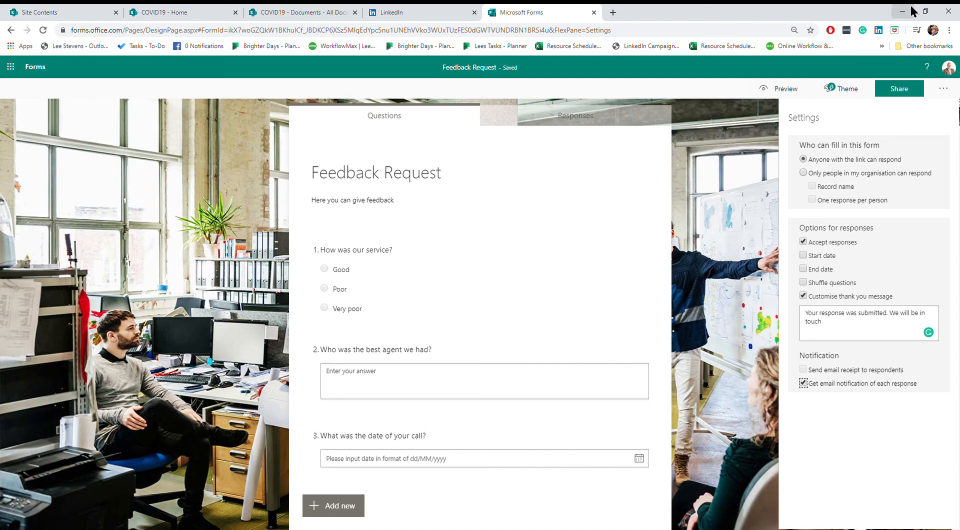
Step: Open the form's sharing options and view the QR code and email methods for collecting responses
left_click(905, 95)
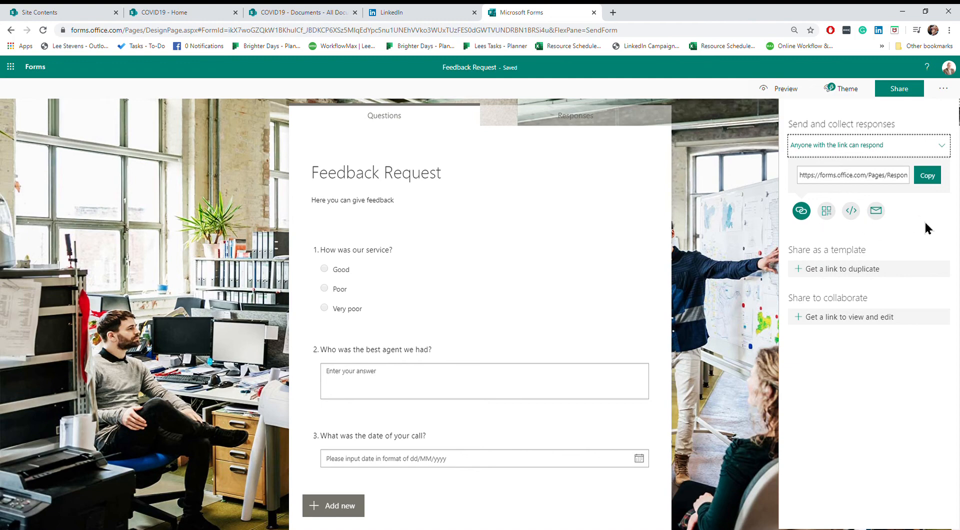
left_click(827, 210)
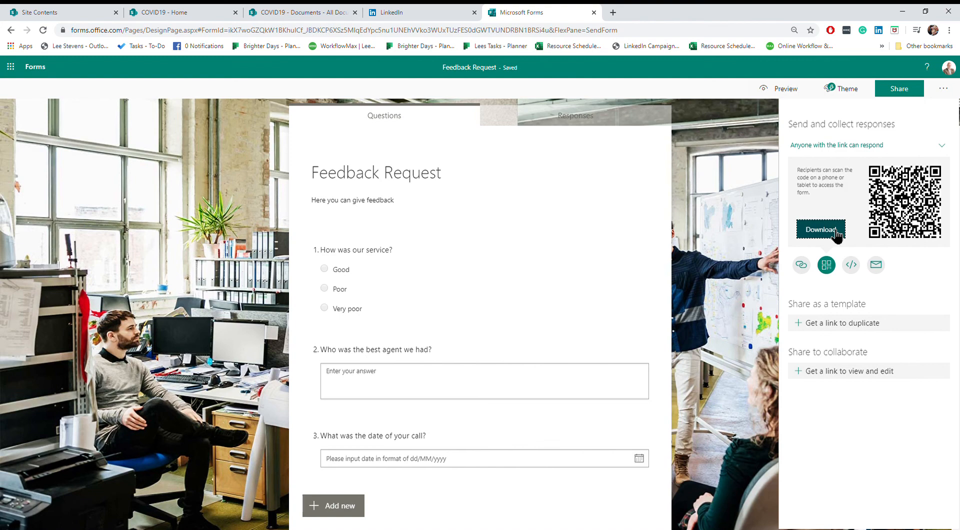
left_click(877, 269)
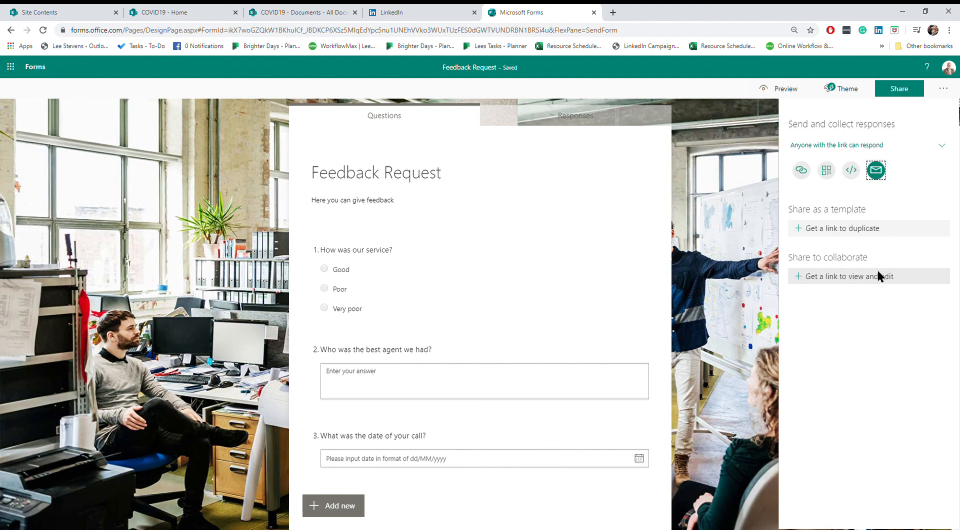
Step: Return to the link sharing method and copy the form's response link
left_click(802, 170)
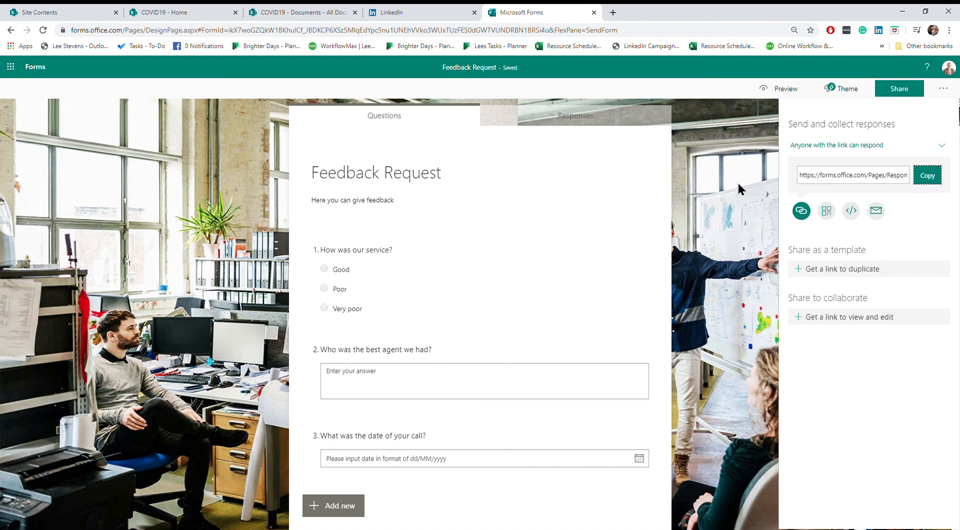
left_click(888, 190)
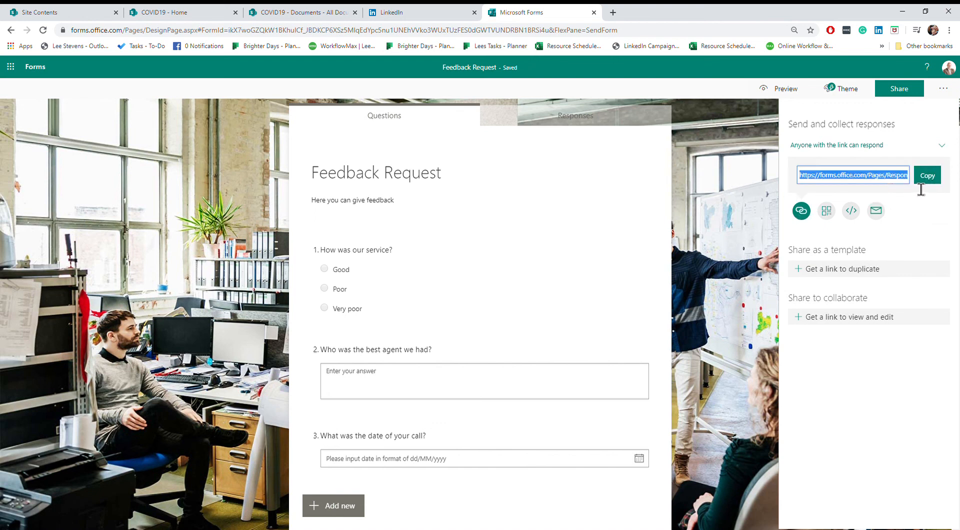
left_click(939, 180)
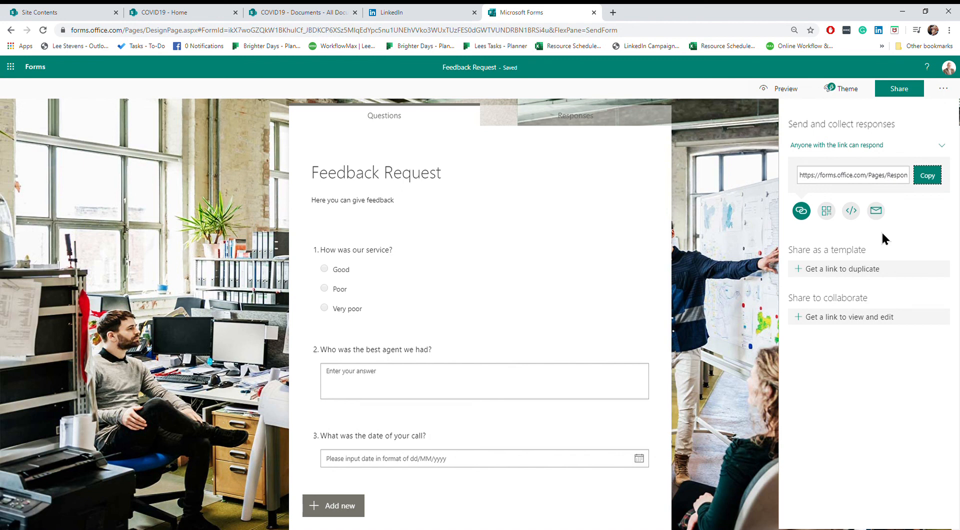
Step: Generate a collaboration link to view and edit the form, and select the response link's address
left_click(873, 325)
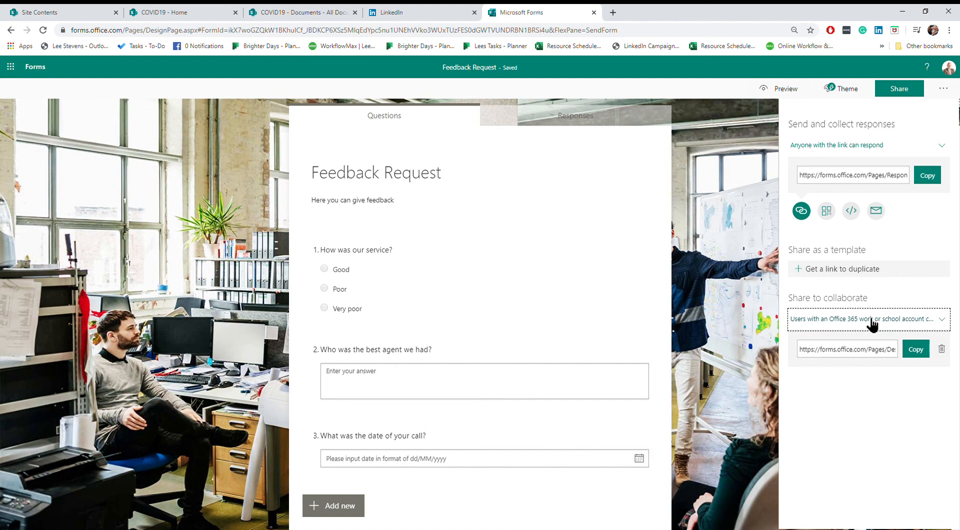
left_click(867, 181)
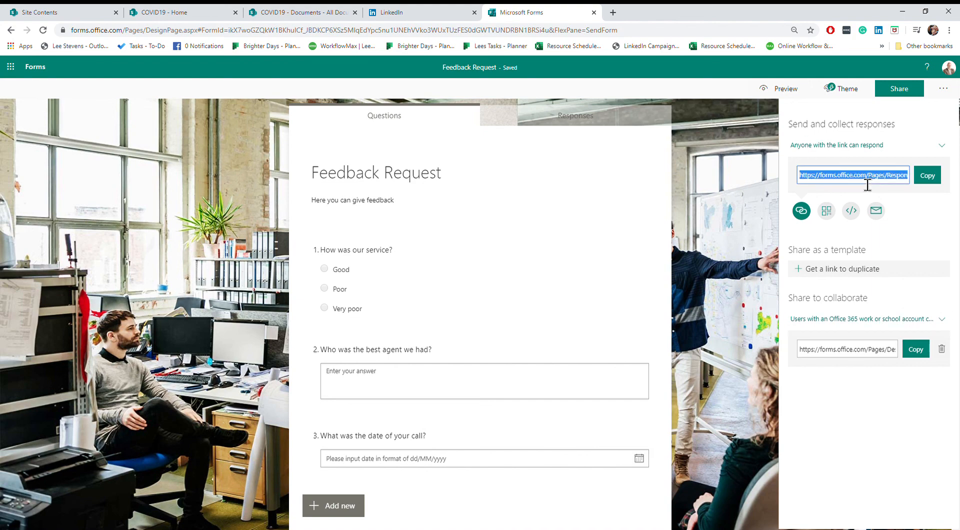